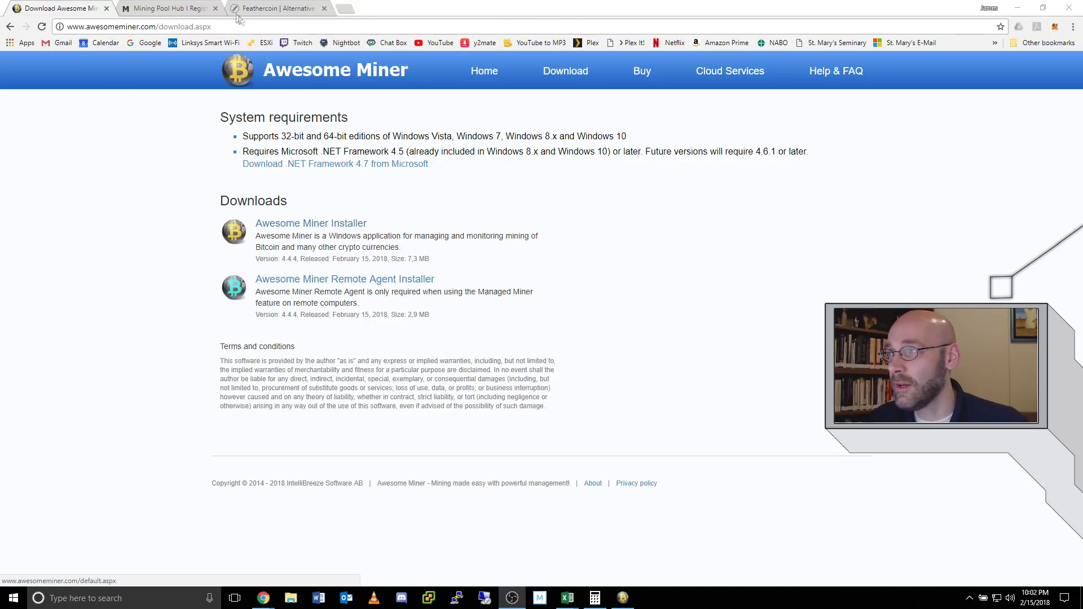
Move past the Mining Pool Hub tab to the Feathercoin site and scroll to its wallet downloads.
key(ctrl+Tab)
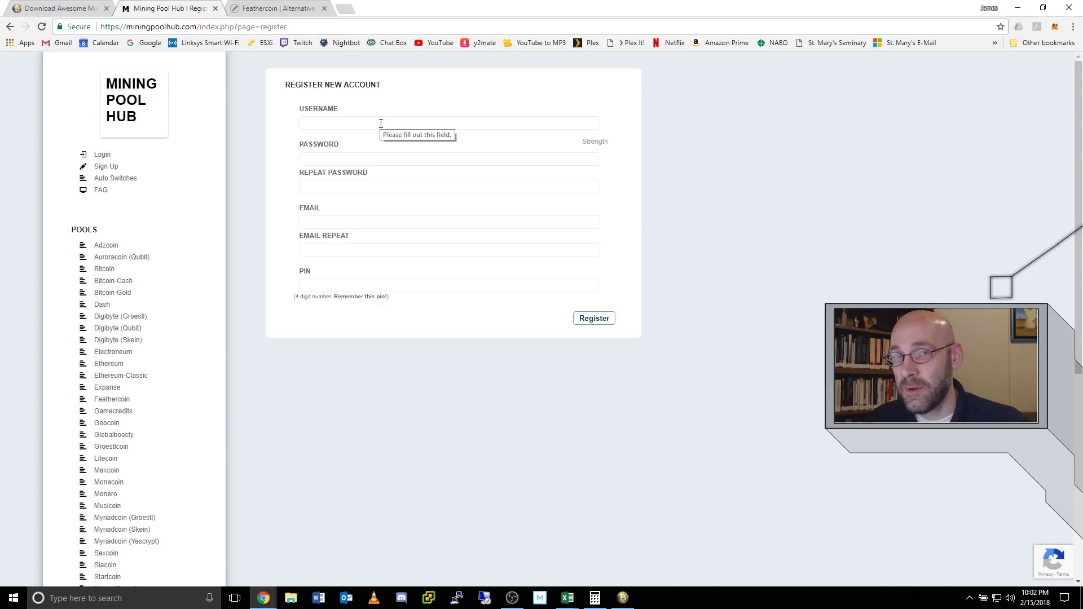
key(ctrl+Tab)
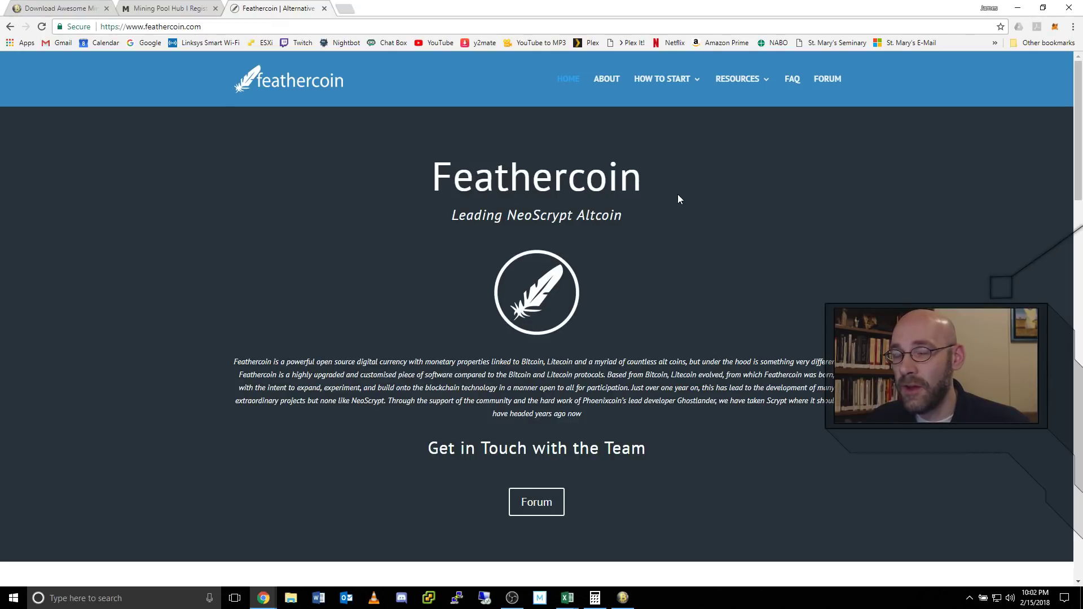
scroll(678, 195, down, 10)
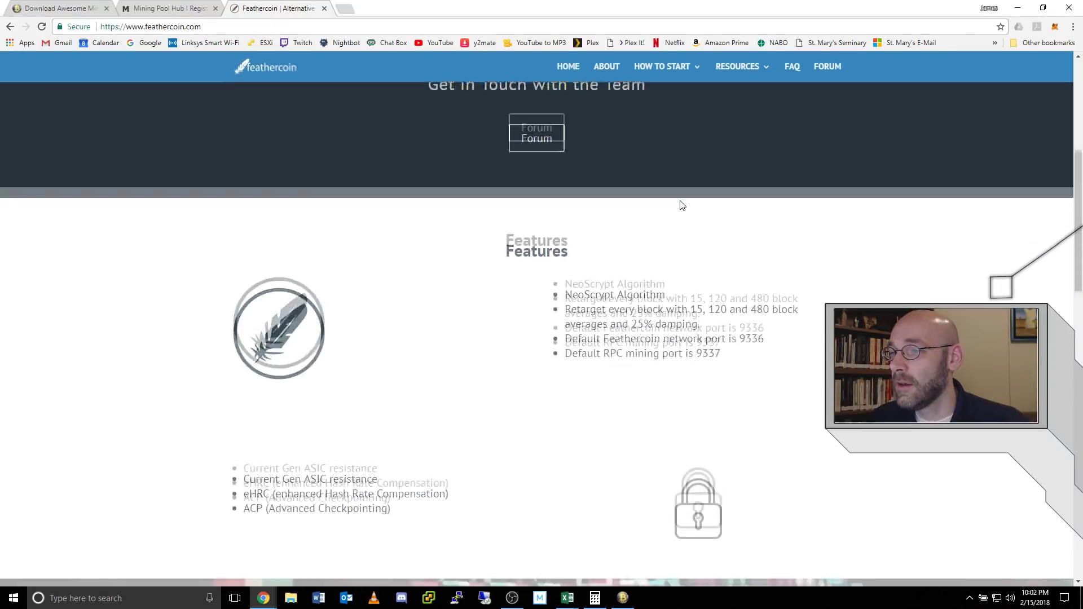
scroll(679, 199, down, 8)
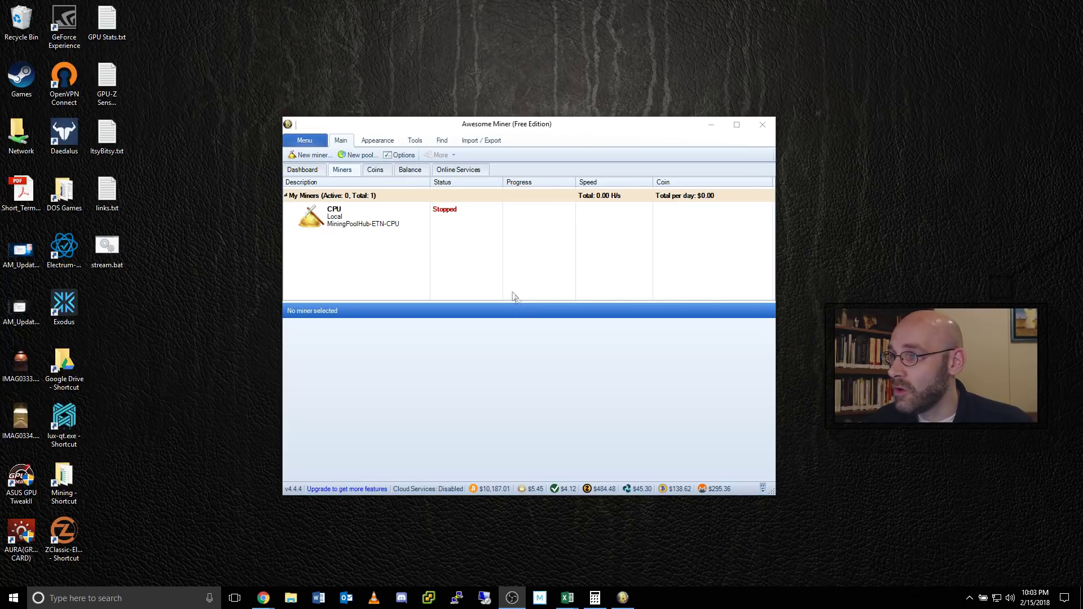
Start a new miner in the wizard and pick Managed Profit Miner as its type.
click(307, 155)
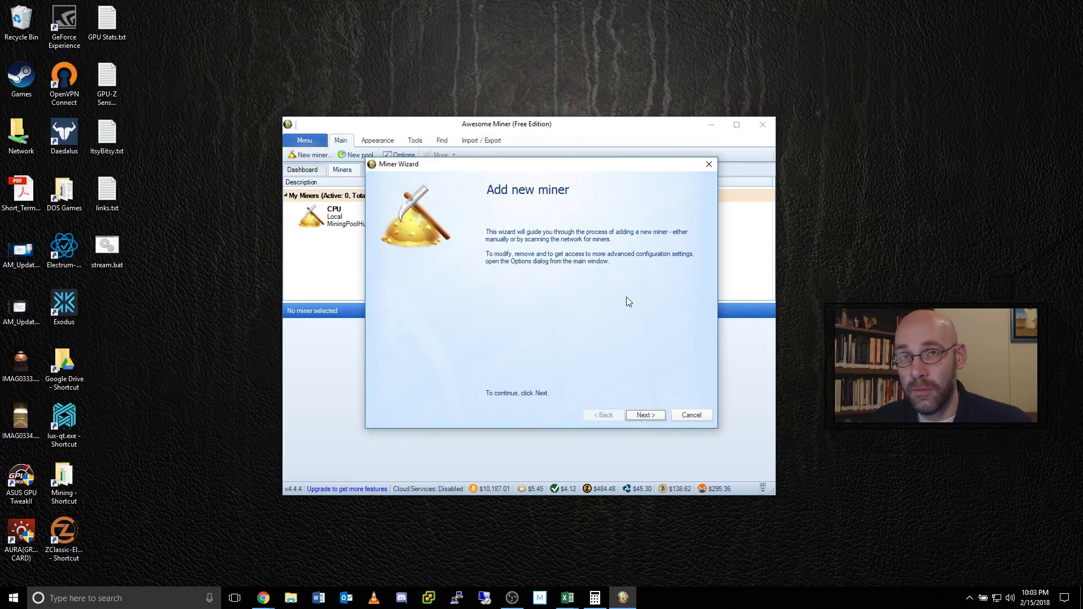
click(646, 414)
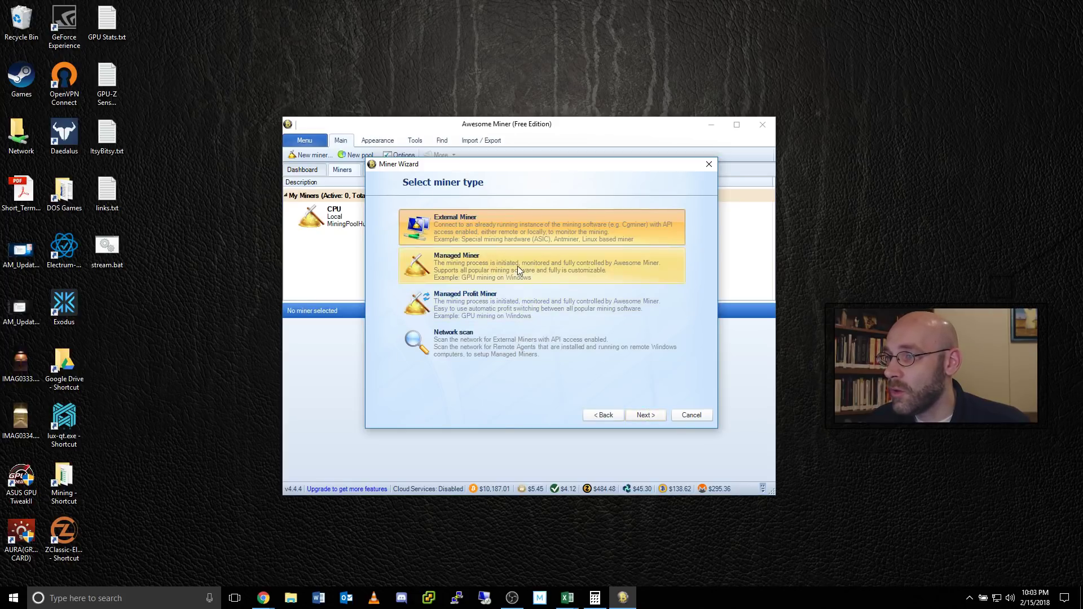
click(523, 280)
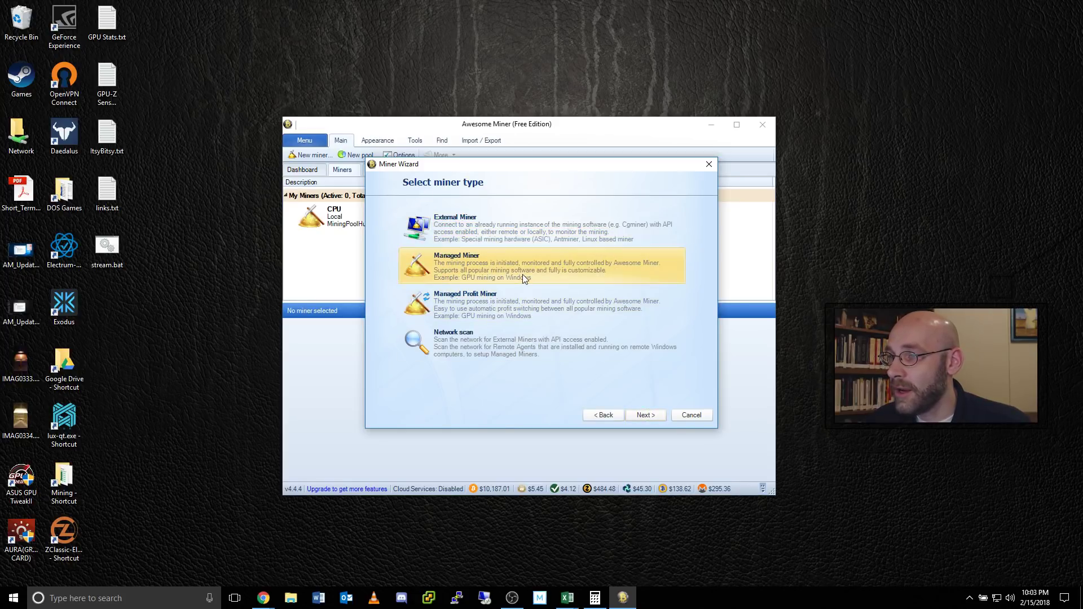
click(536, 311)
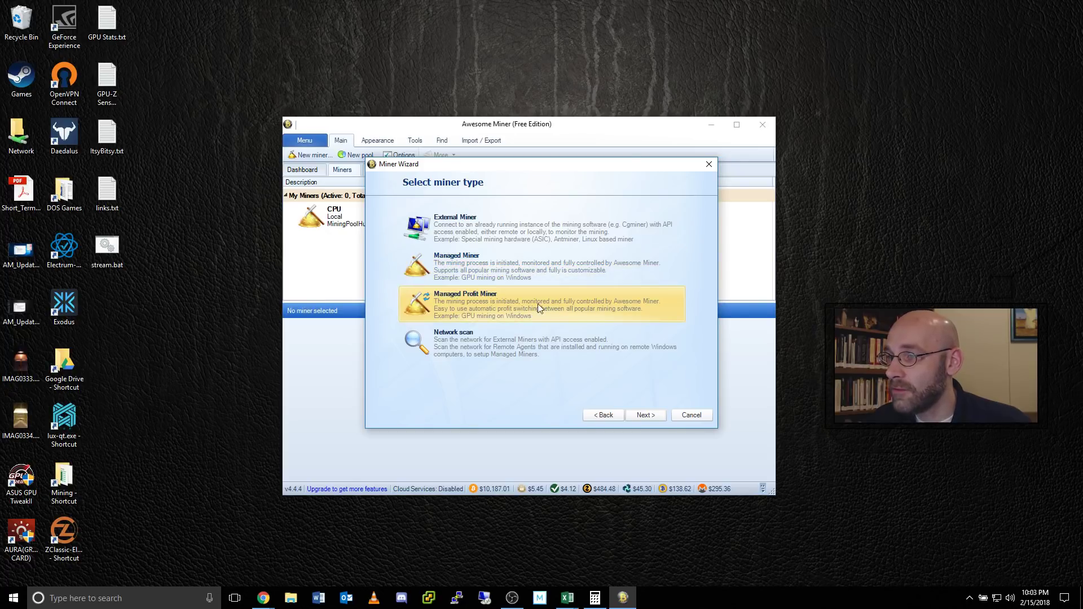
click(540, 267)
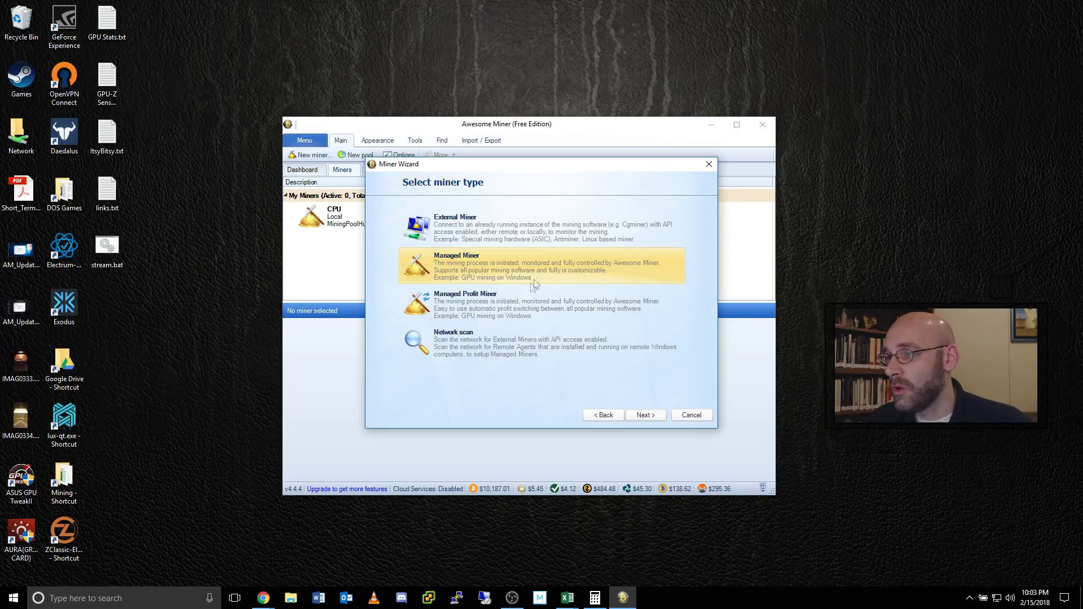
click(520, 307)
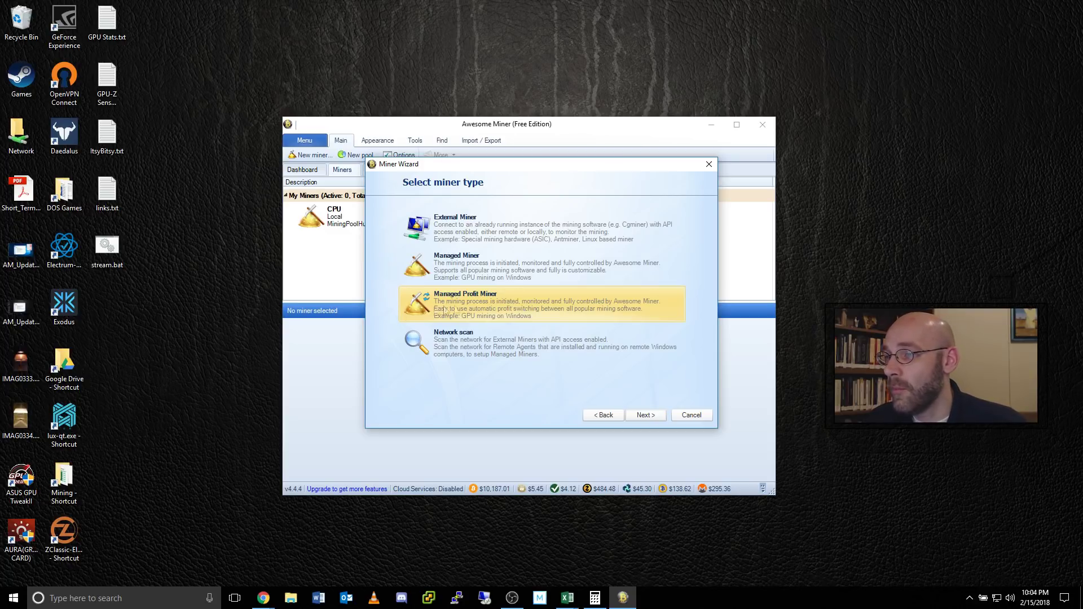
click(652, 418)
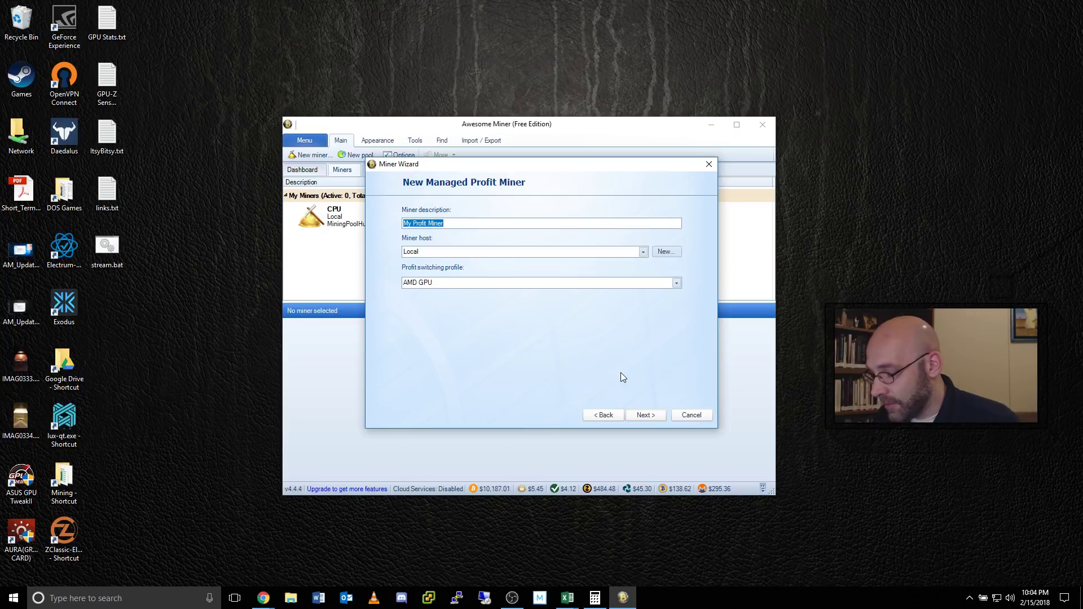
Name the profit miner BigRed, give it the nVidia GPU profile, and finish the wizard.
text(BigRed)
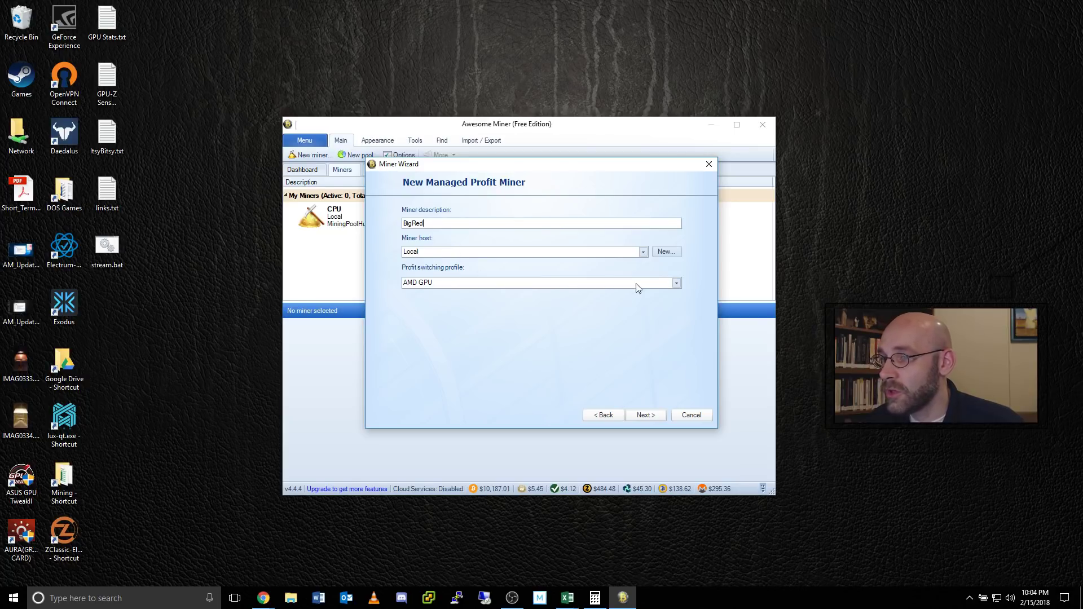
click(677, 283)
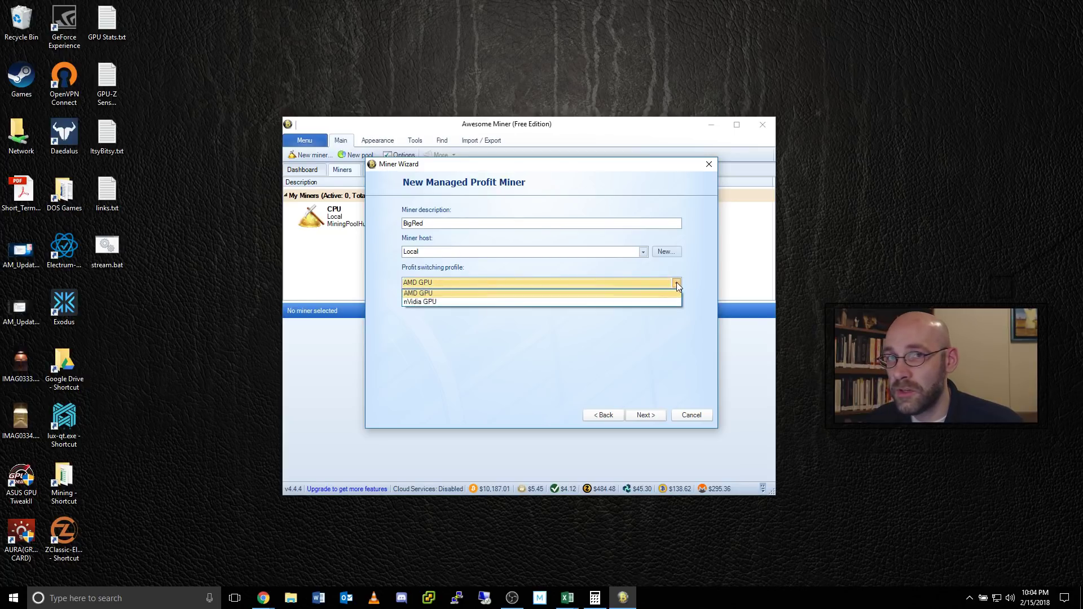
click(436, 302)
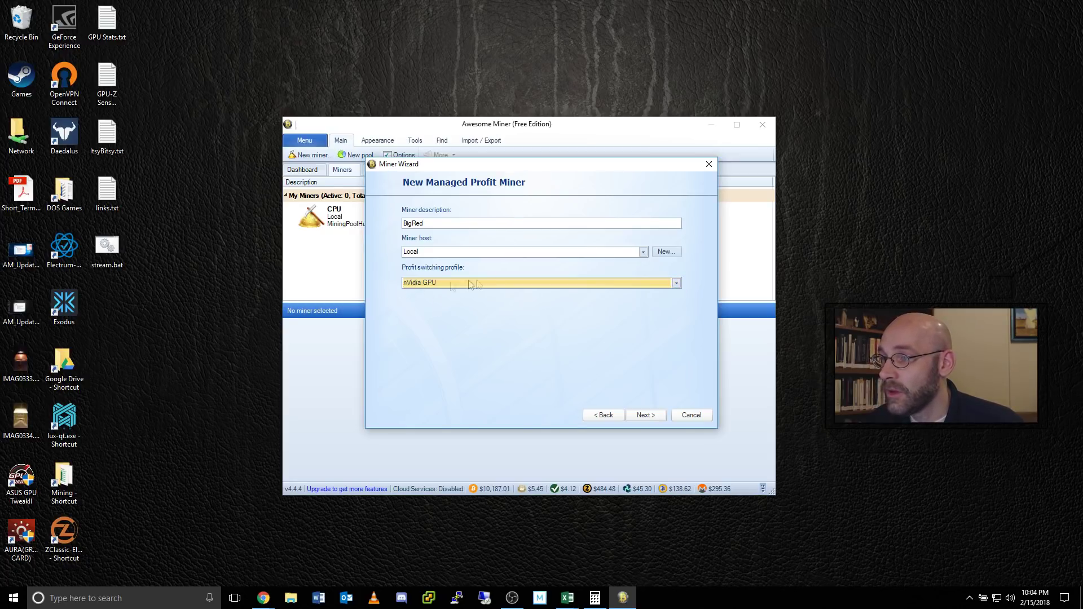
click(657, 416)
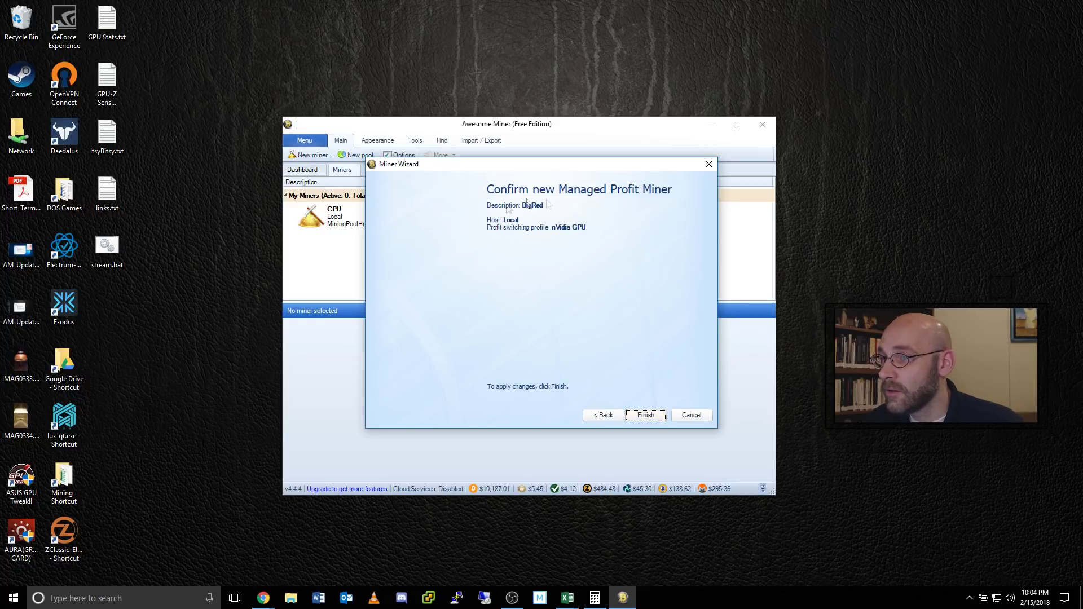
click(646, 415)
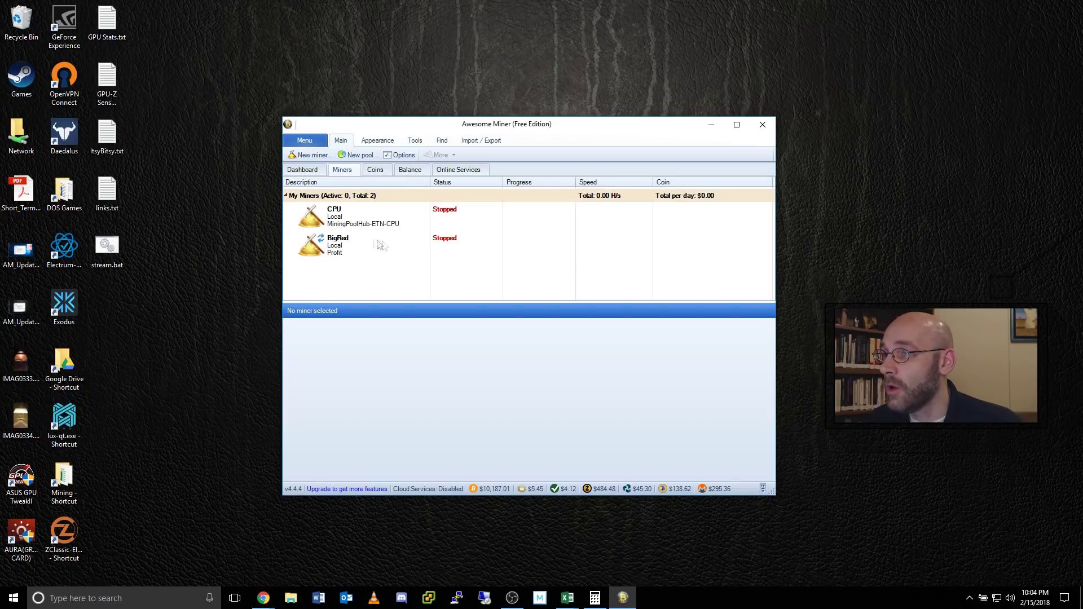
click(360, 157)
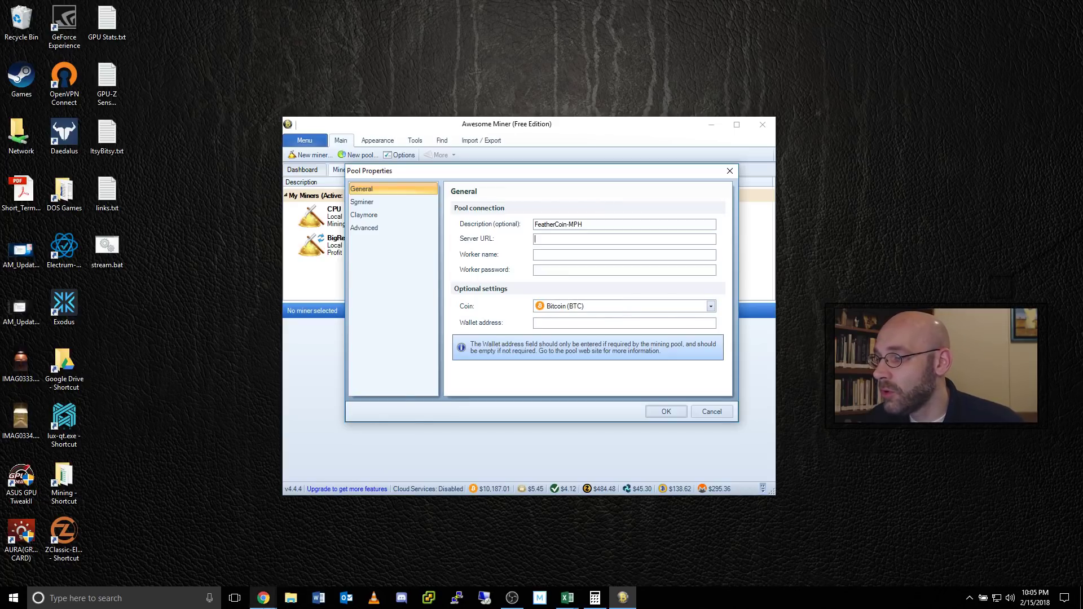
Bring the Chrome window with the Mining Pool Hub home page to the front.
mouse_move(263, 598)
click(203, 541)
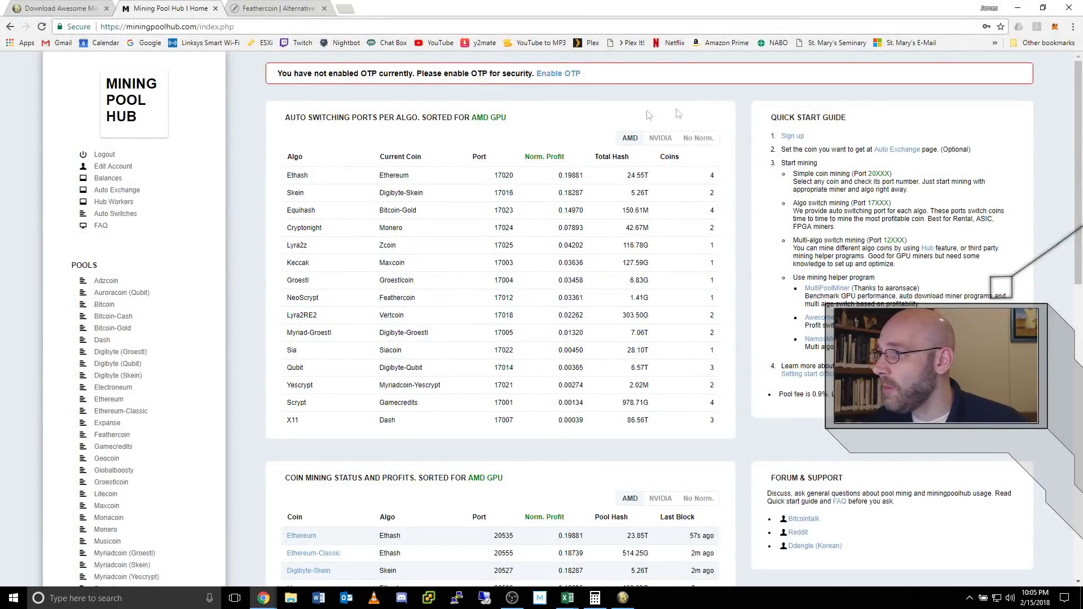
From the Feathercoin pool's Getting Started guide, copy the host hub.miningpoolhub.com and return to Awesome Miner.
scroll(158, 240, down, 3)
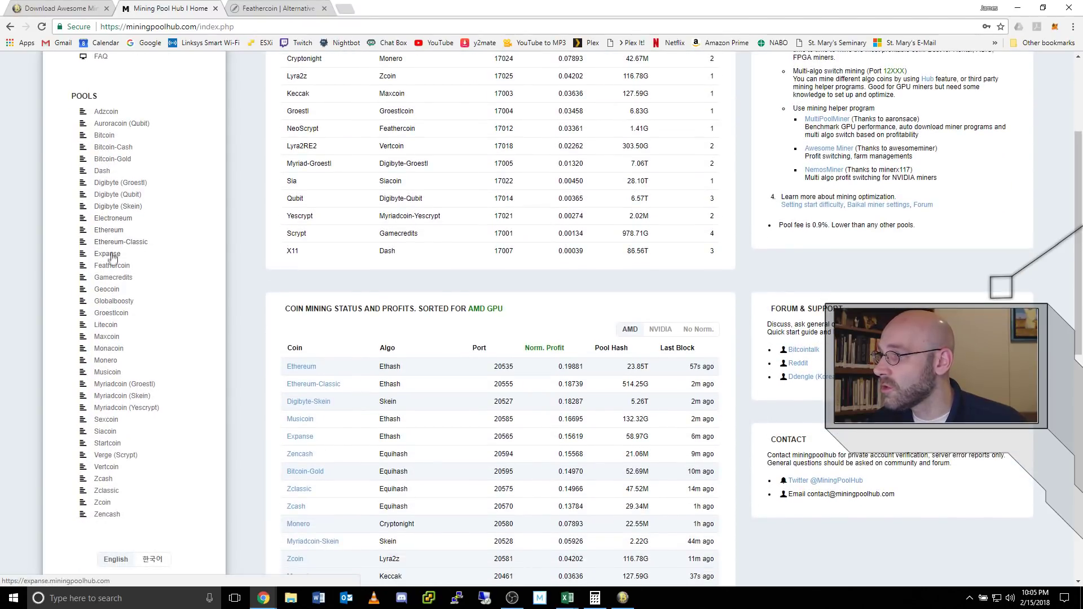
click(115, 267)
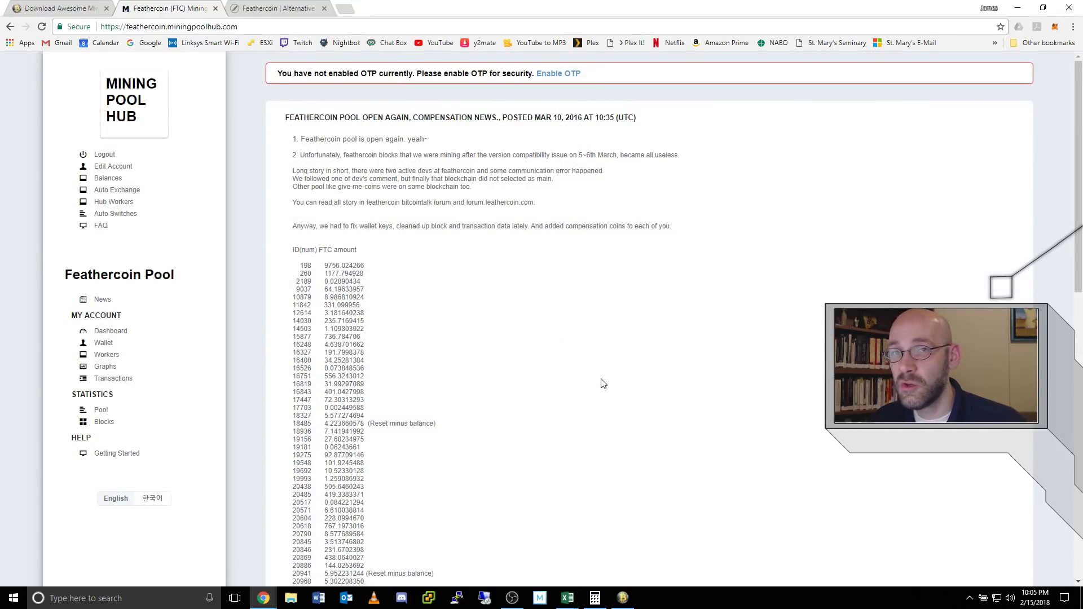
click(120, 453)
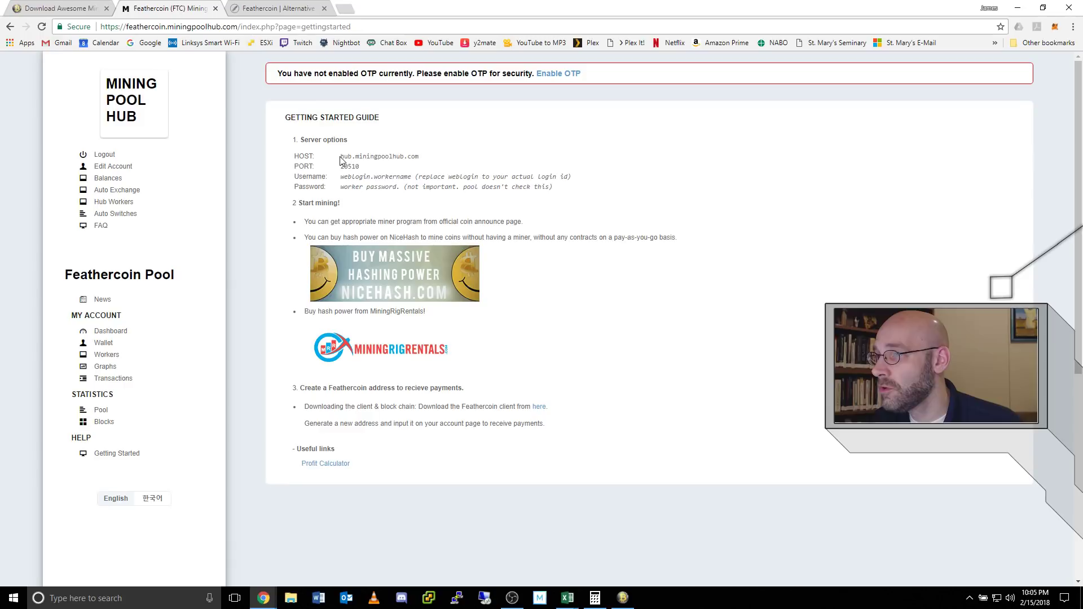
drag(342, 158, 419, 158)
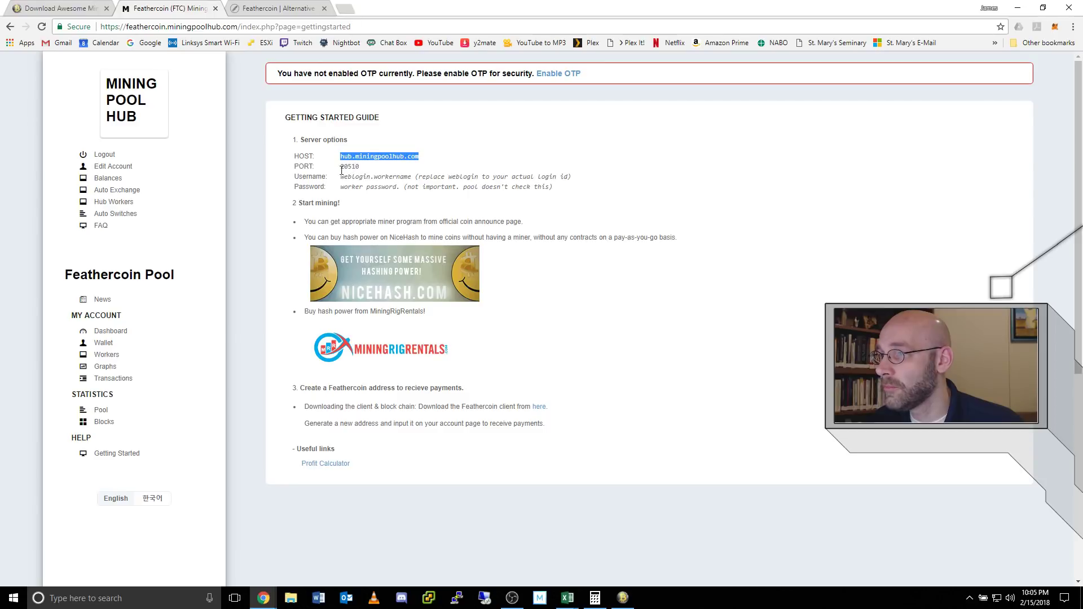
right_click(383, 157)
click(412, 167)
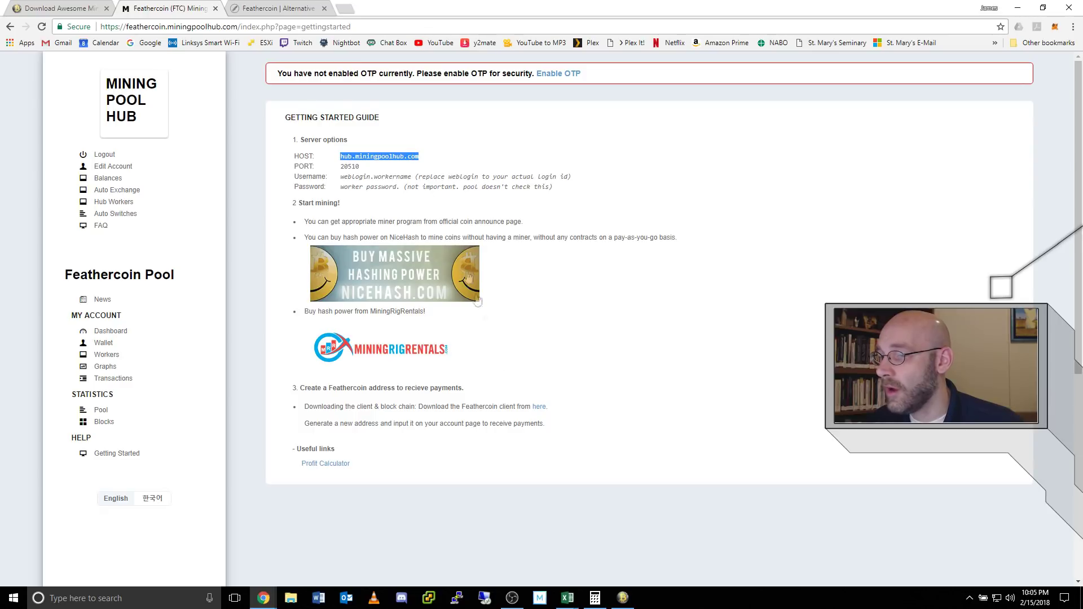
click(623, 599)
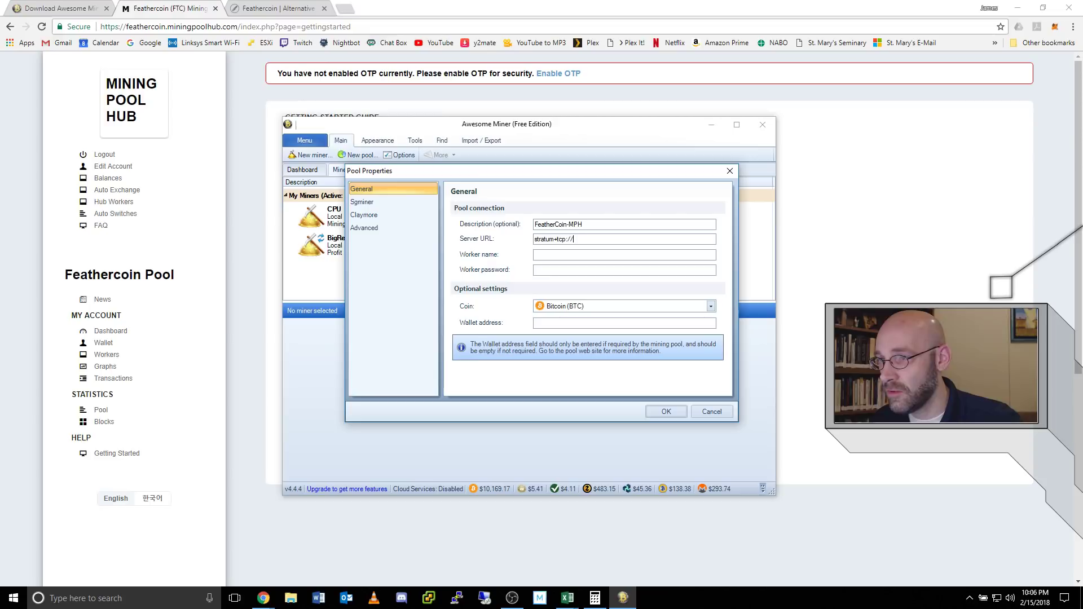
Paste the host into Server URL and read port 20510 from the guide.
right_click(580, 240)
click(608, 289)
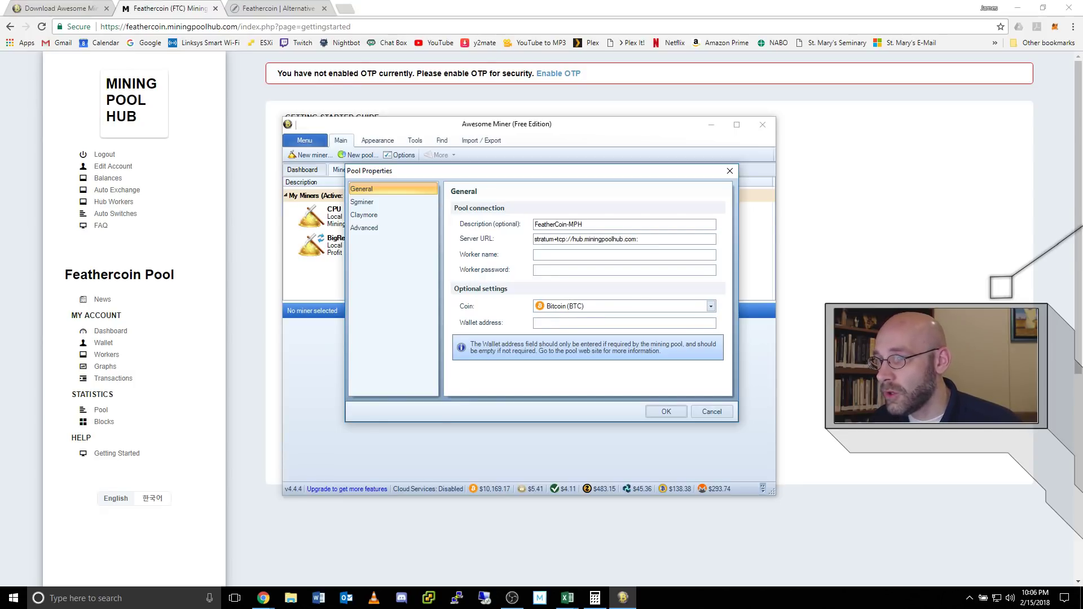
click(813, 288)
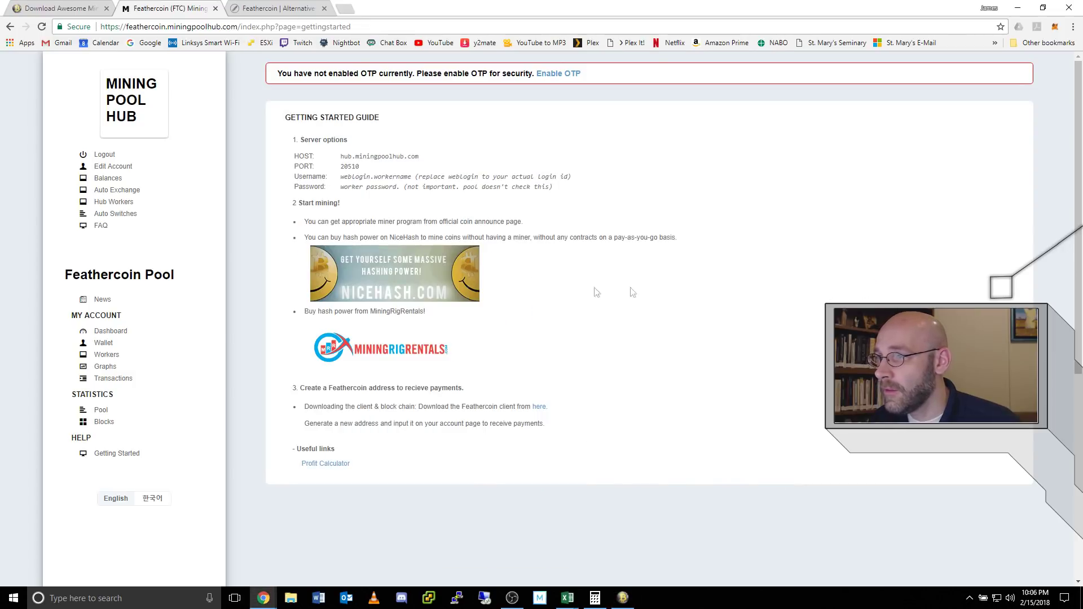
click(623, 599)
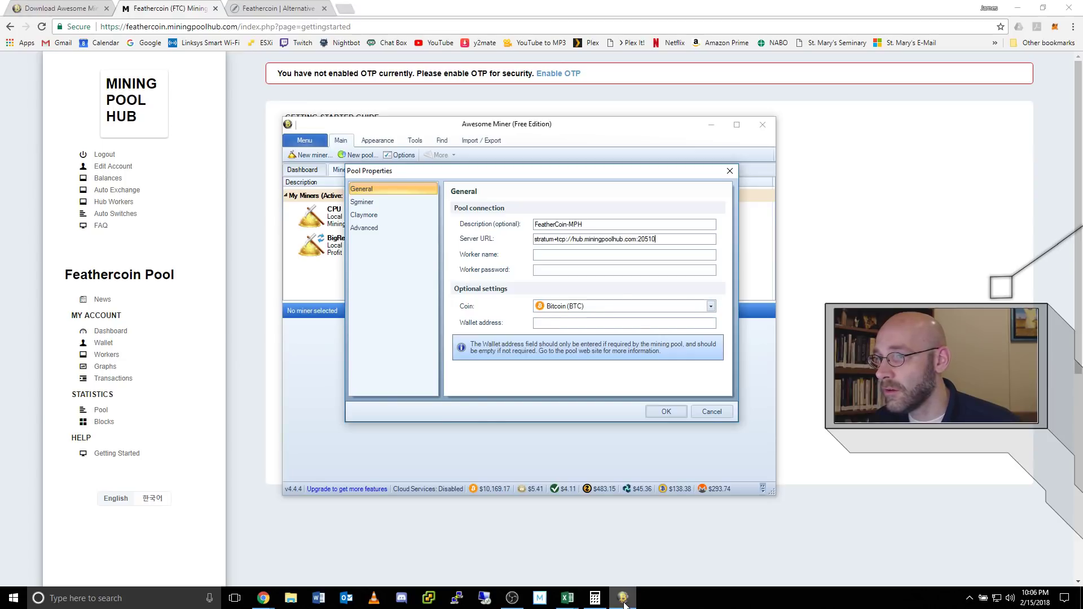
Enter the worker login and worker password, set coin to Feathercoin (FTC), and save the pool.
click(1017, 8)
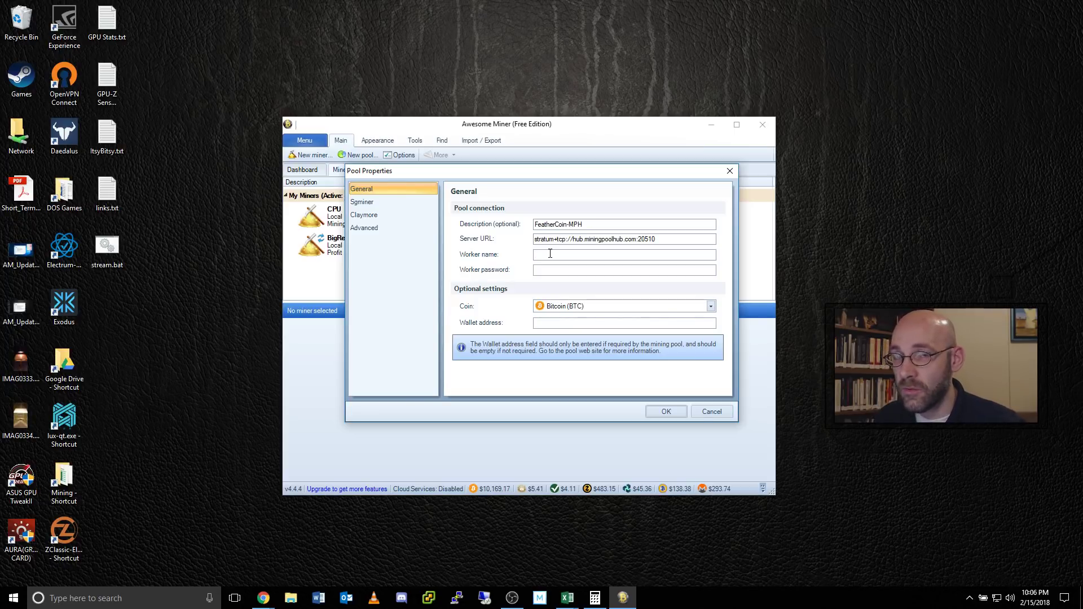
click(550, 253)
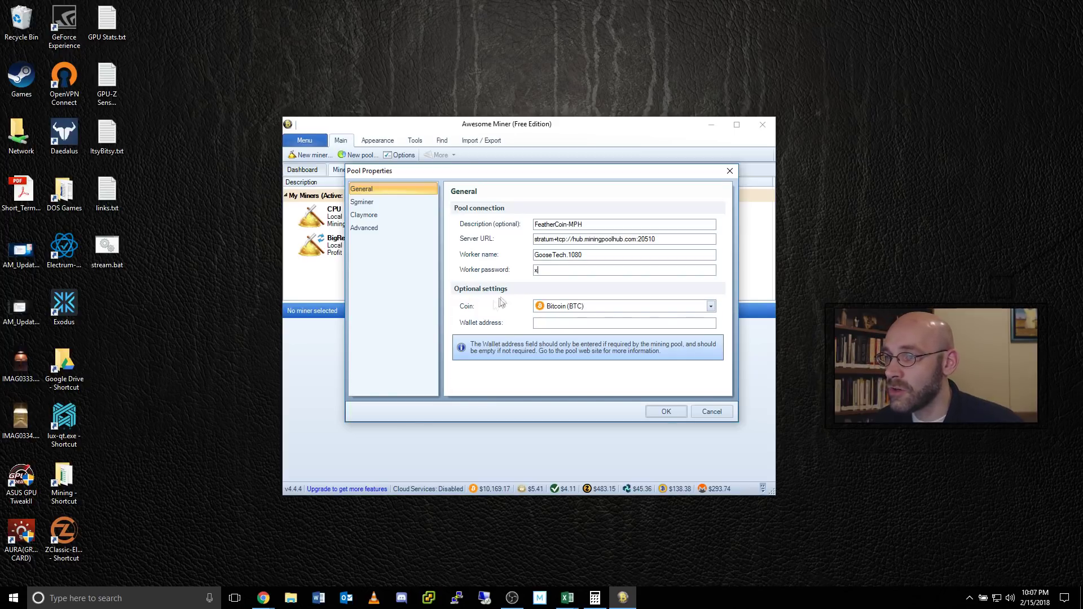
click(711, 307)
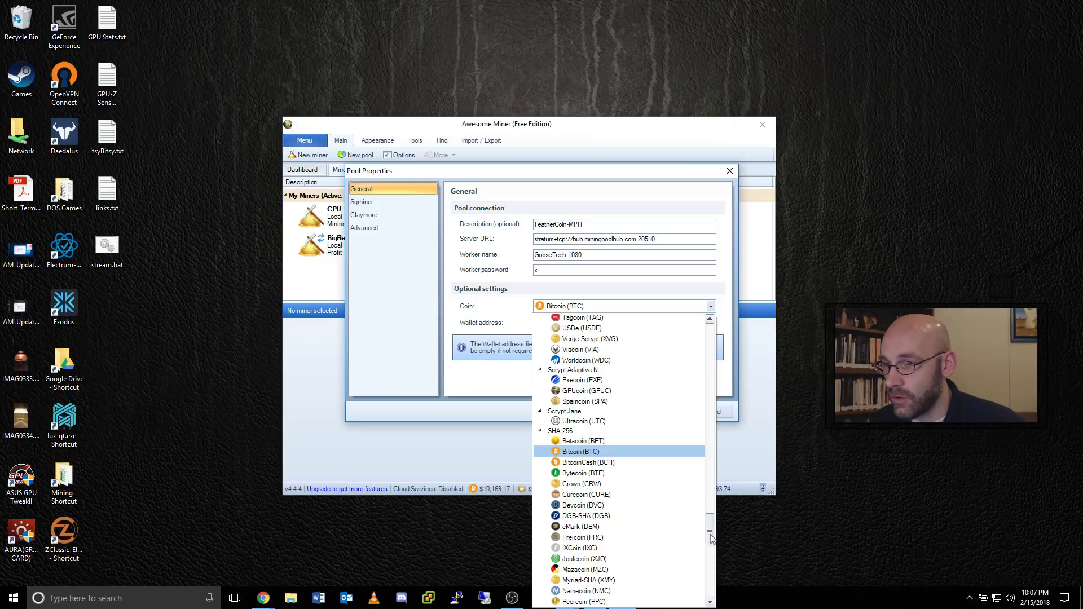
drag(709, 535, 705, 439)
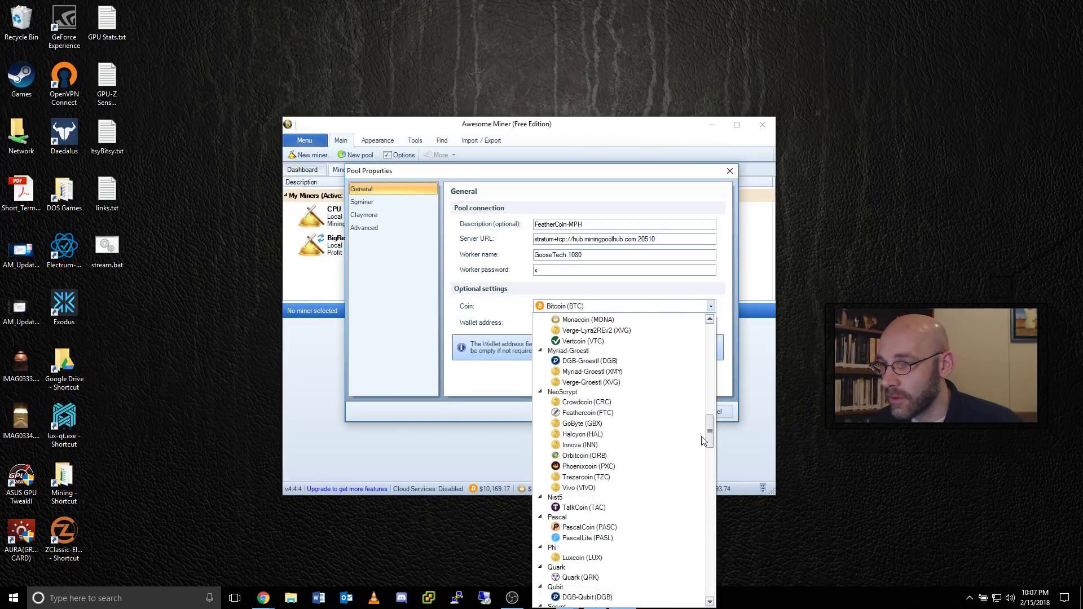
click(593, 415)
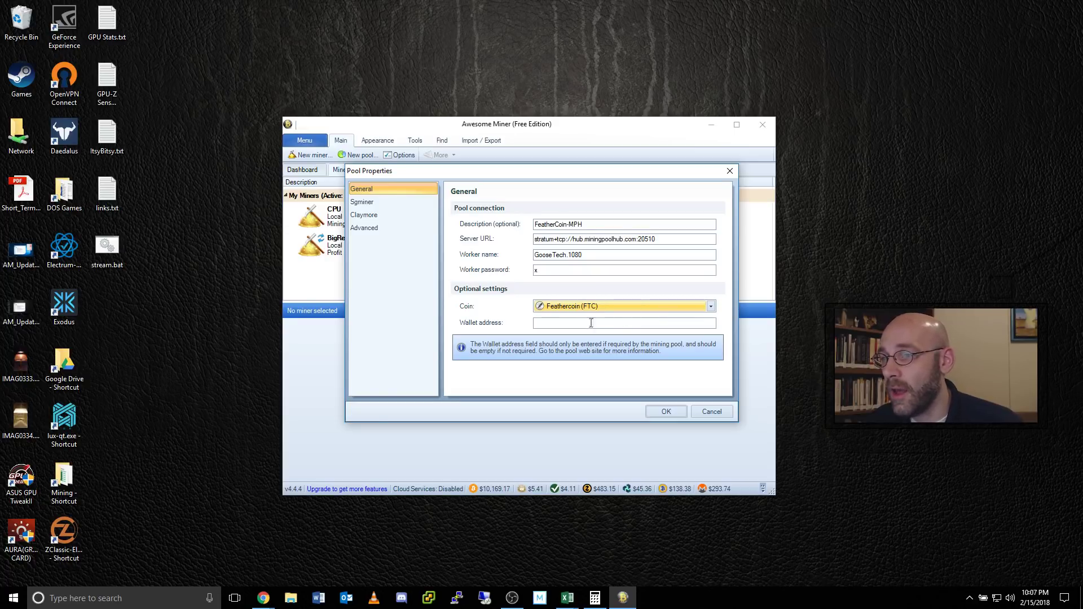
click(672, 412)
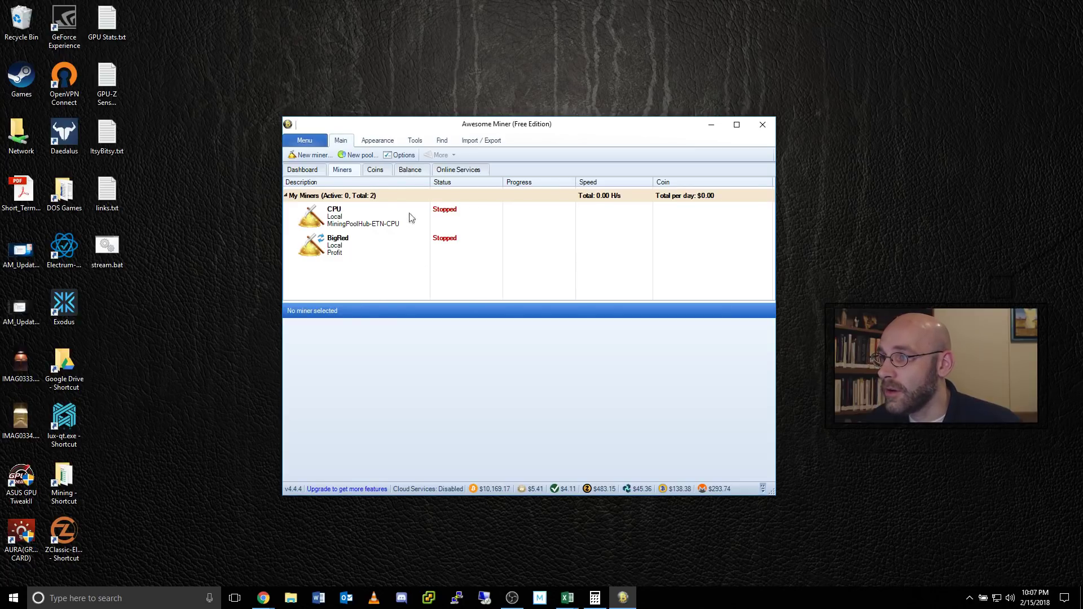
In Options > Profit Switching, choose FeatherCoin-MPH as the custom pool and confirm with OK.
click(402, 157)
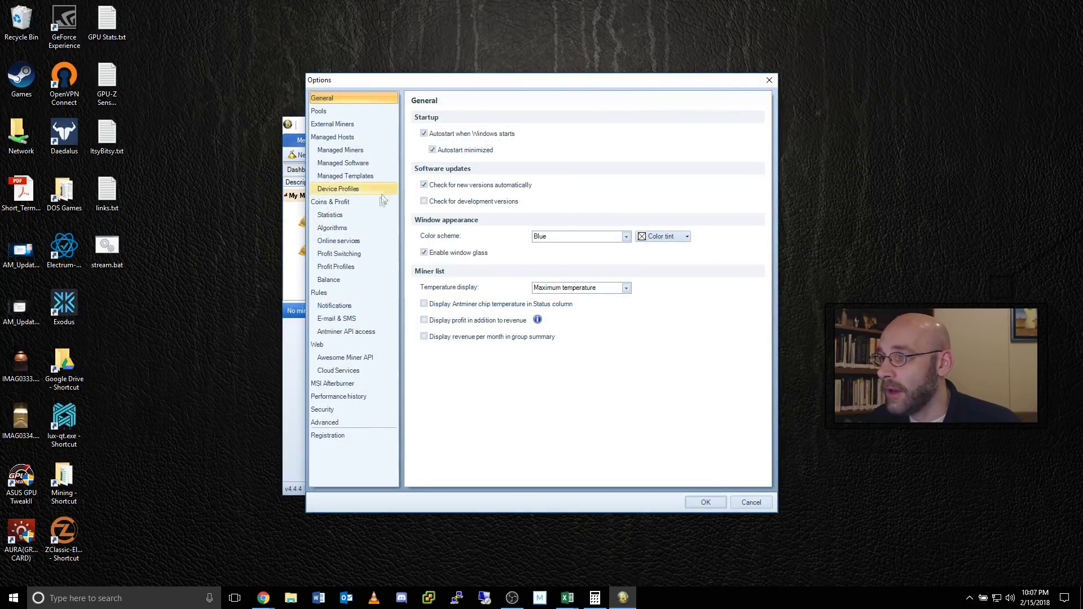
click(349, 254)
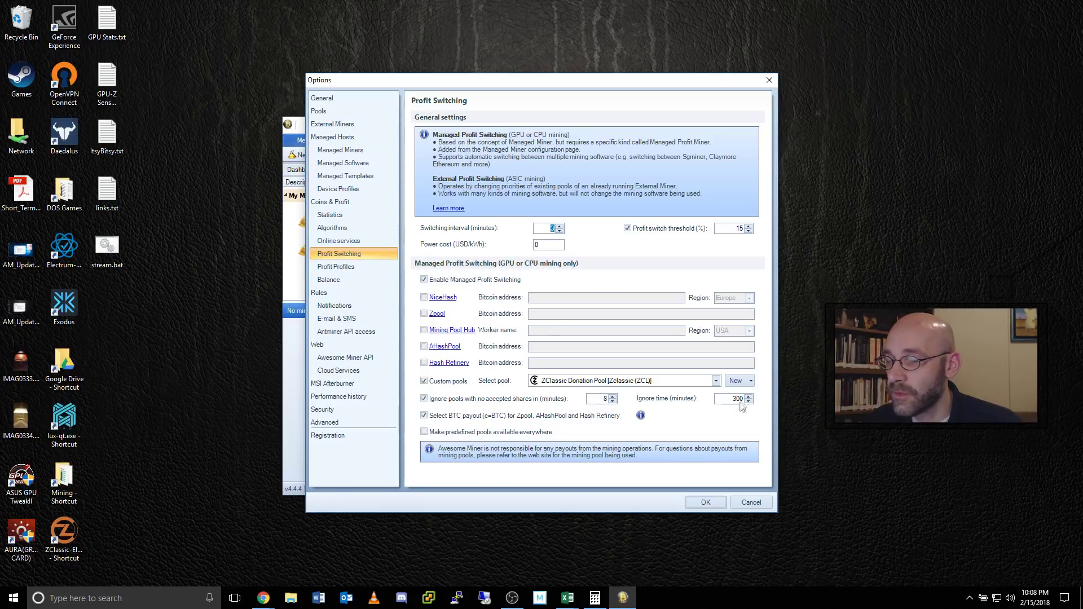
click(716, 381)
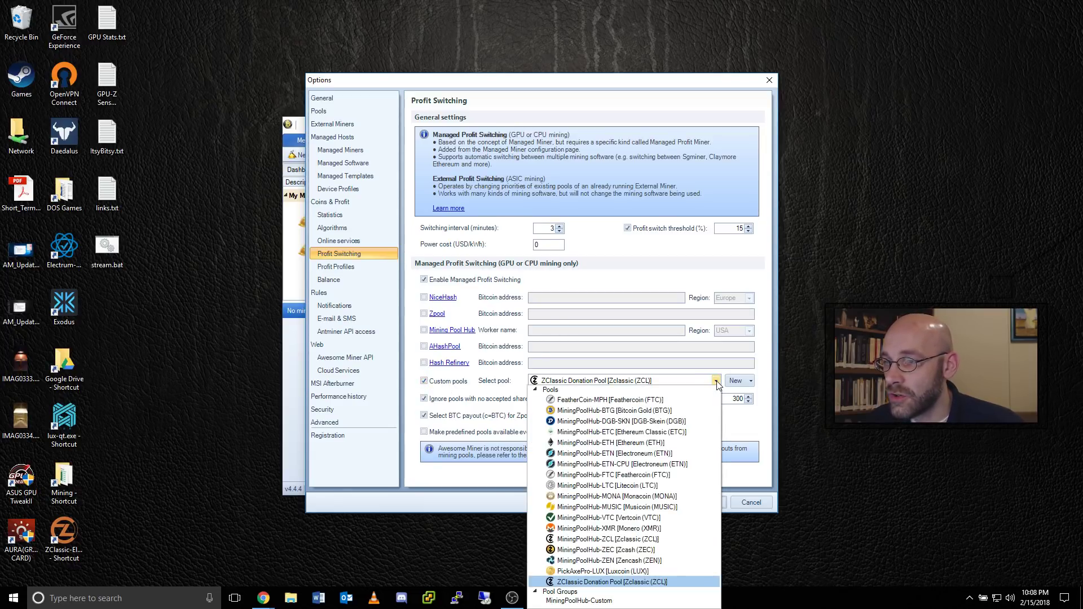
click(579, 402)
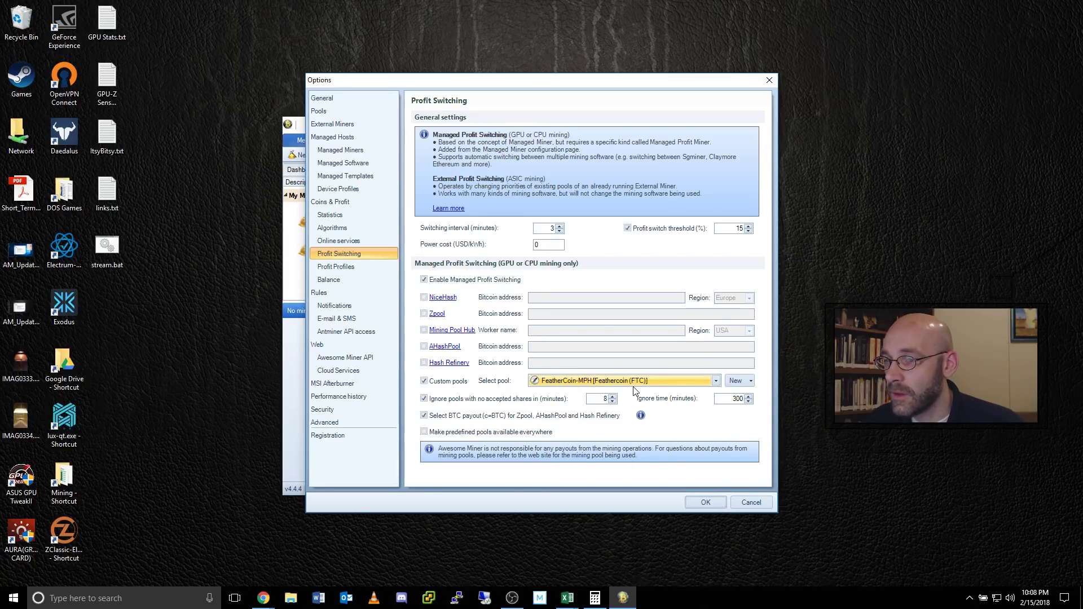
click(716, 384)
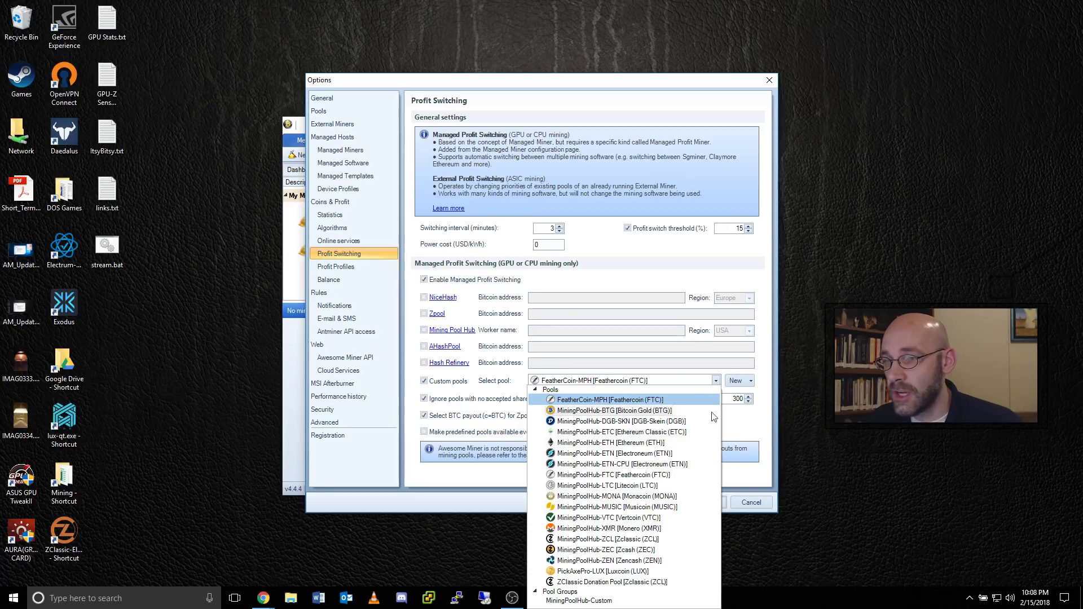
click(646, 402)
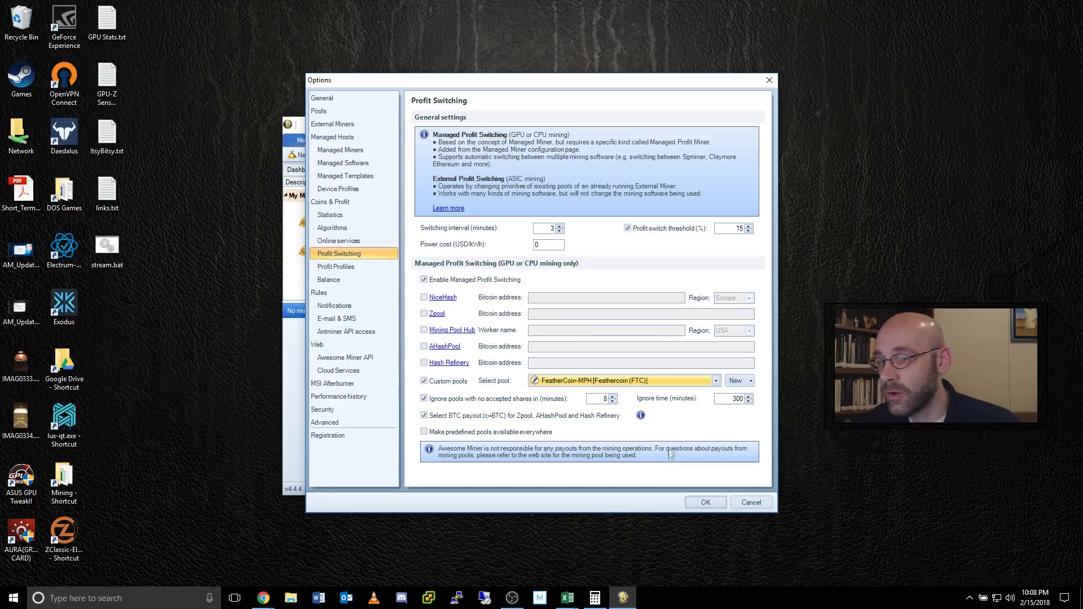
click(705, 503)
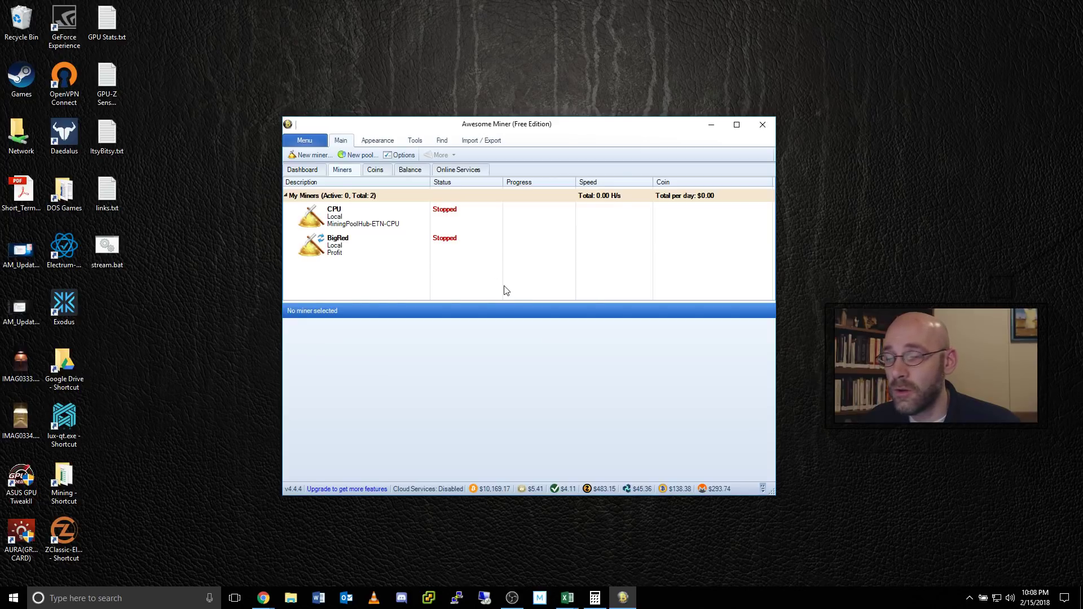
Review the automatic payout threshold on the Feathercoin pool's Wallet page in Mining Pool Hub.
mouse_move(262, 602)
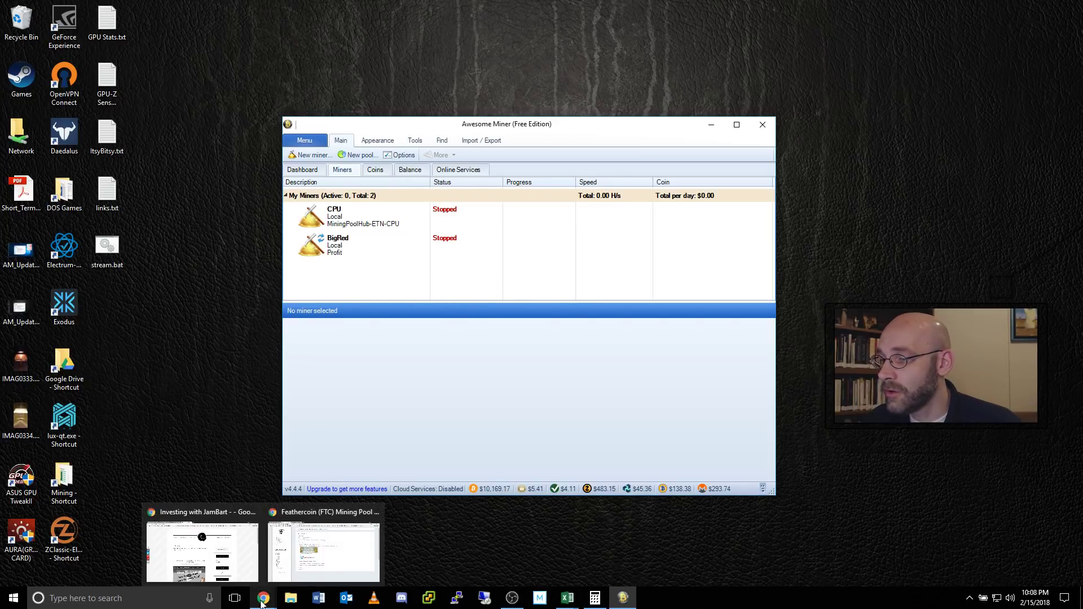
click(330, 568)
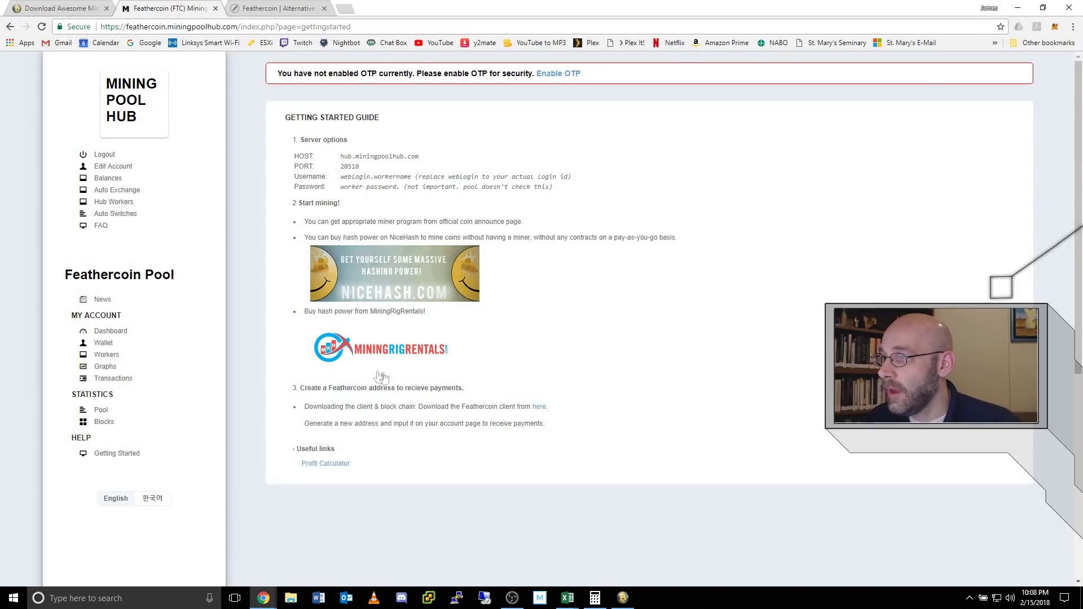
click(108, 343)
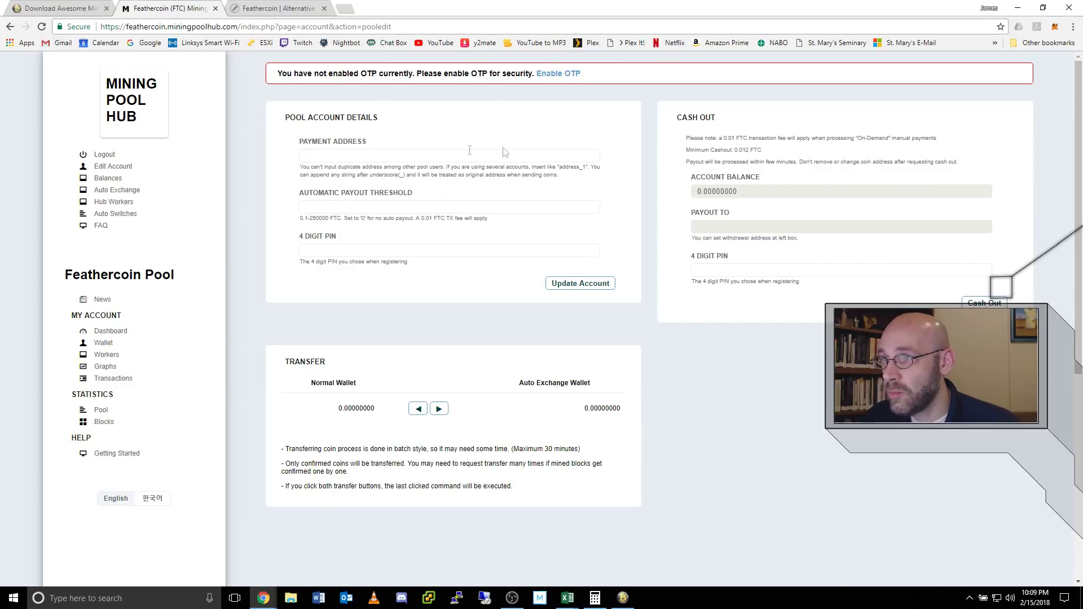
click(327, 206)
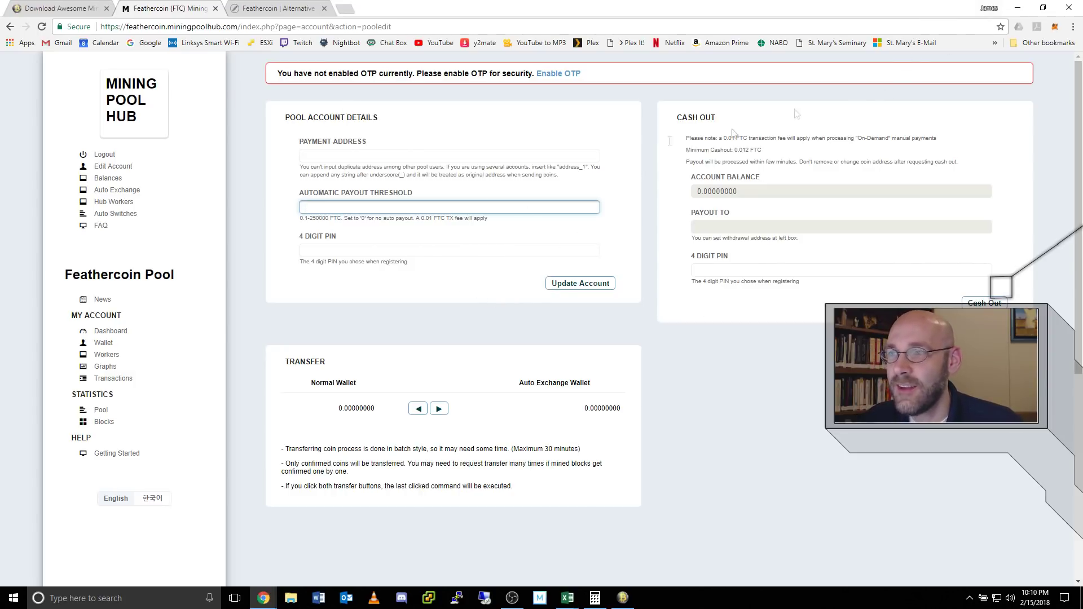
Start the BigRed miner so ccminer 2.2.4 mines neoscrypt on port 20510.
click(1018, 8)
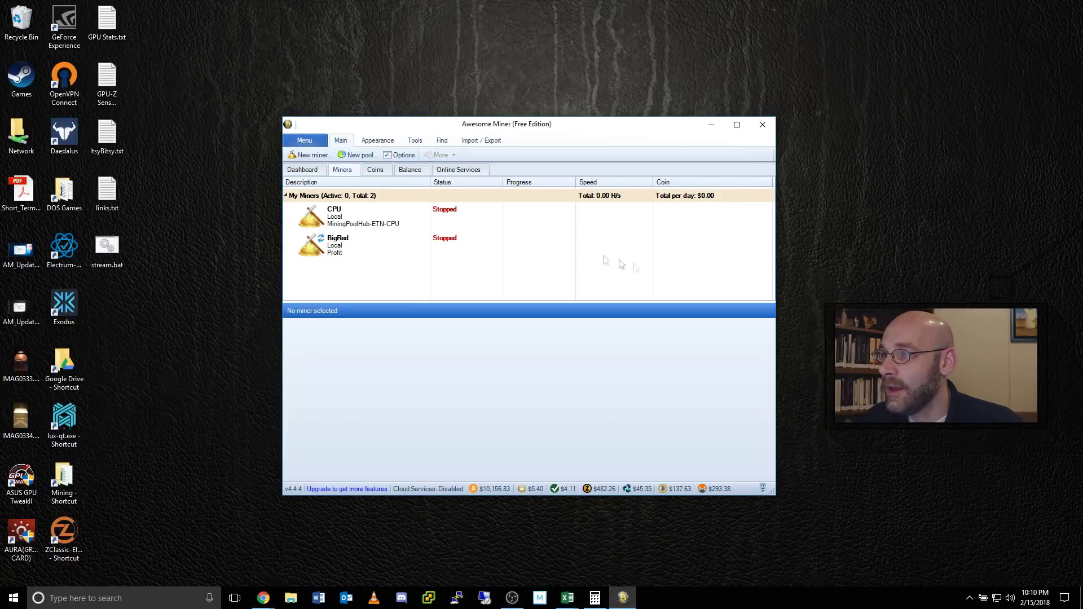
click(354, 243)
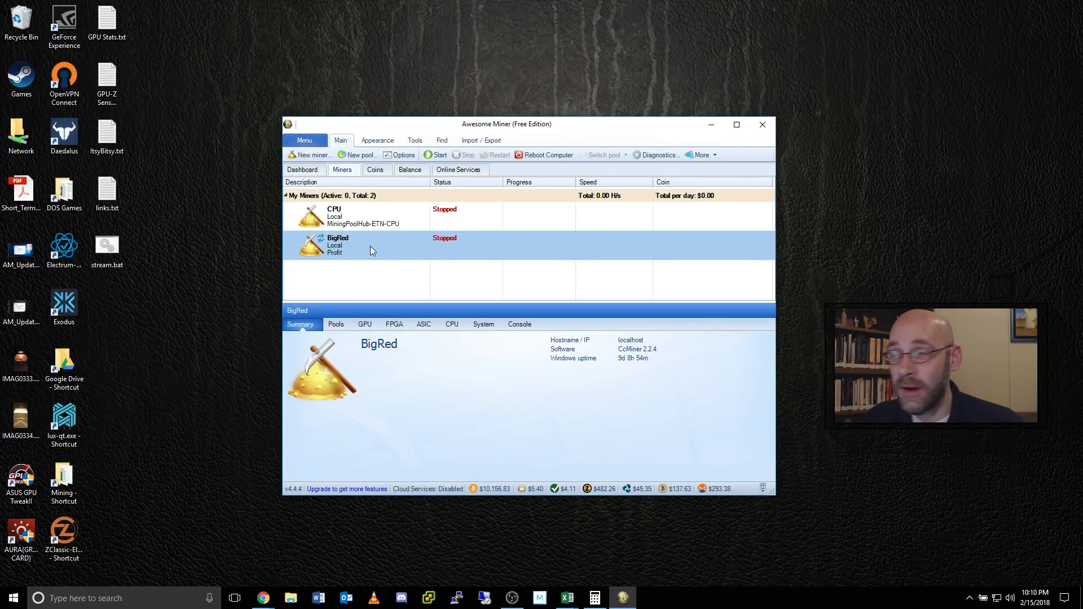
click(440, 156)
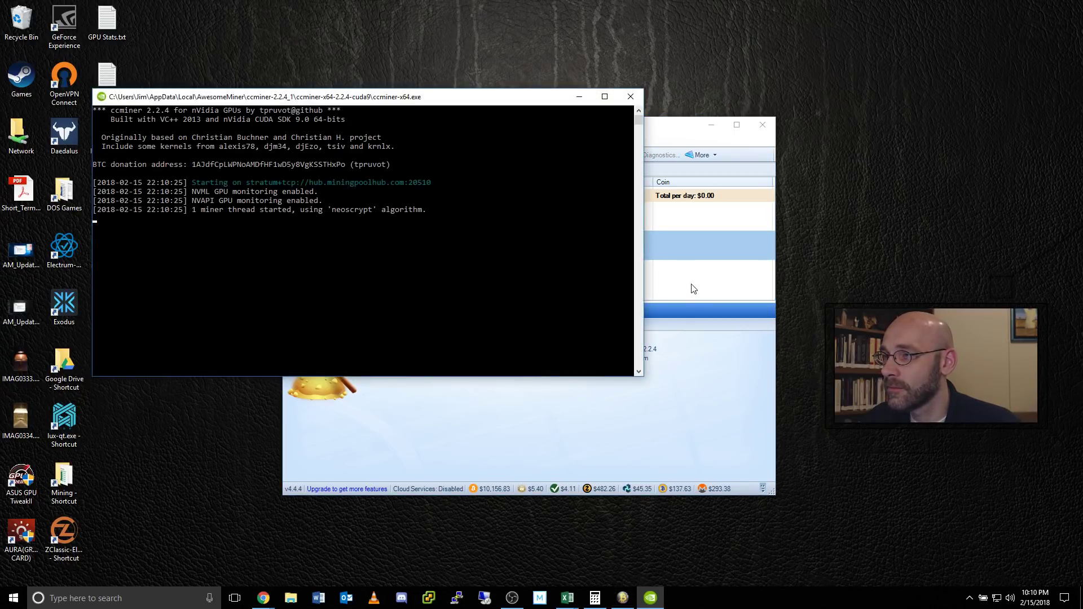